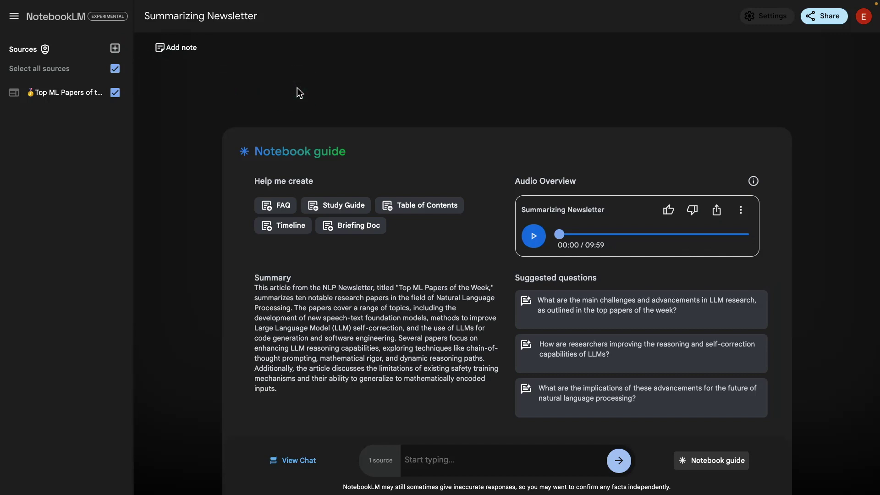
- Open the Top ML Papers of the Week newsletter source and follow its link to the ML-Papers-of-the-Week GitHub repository
left_click(69, 95)
scroll(161, 278, "down", 3)
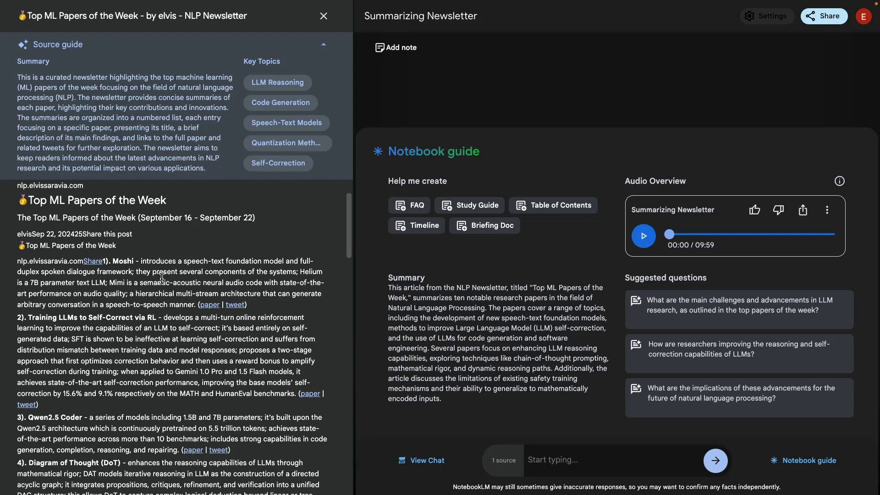
left_click(162, 279)
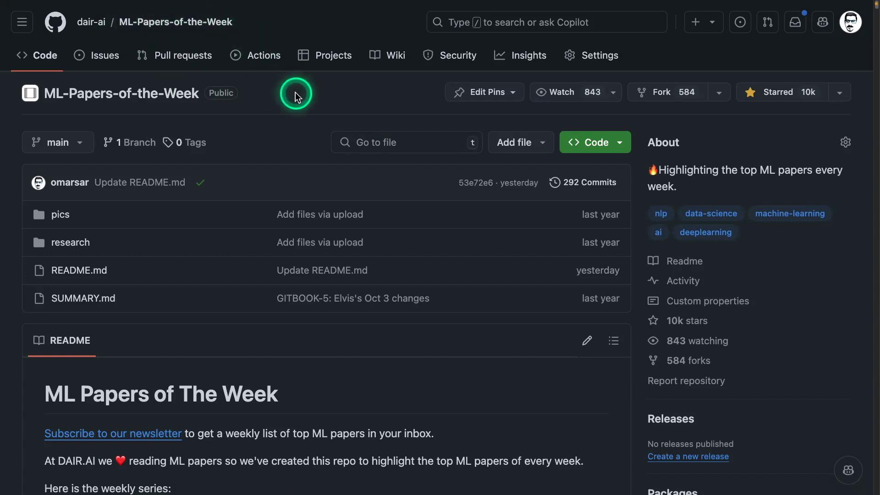
- Jump to the README's September 23 - September 29, 2024 papers and open the README editor
mouse_move(98, 30)
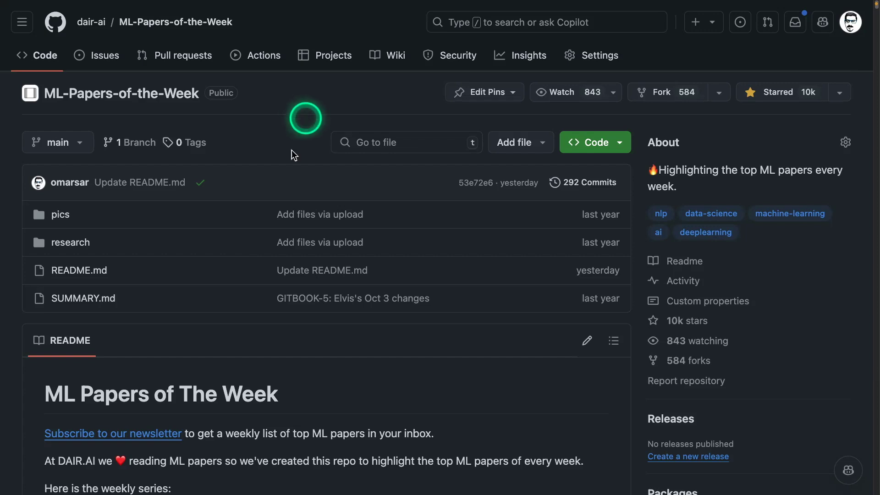
scroll(291, 191, "down", 3)
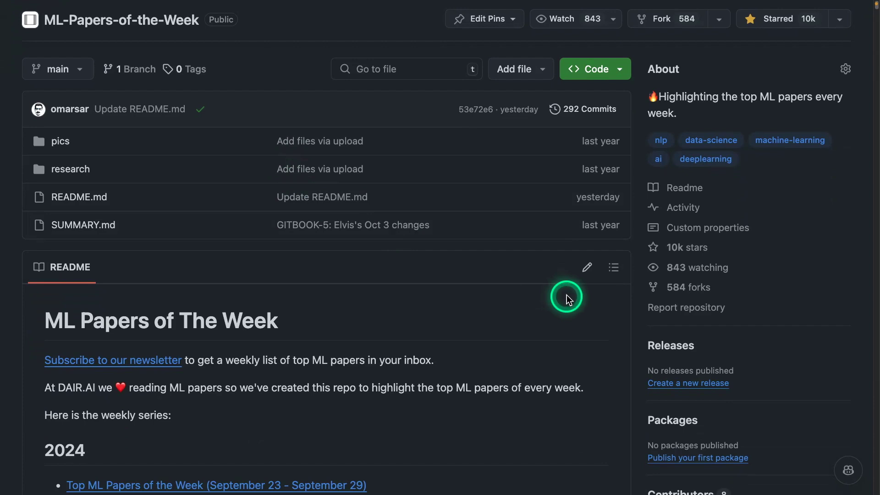
scroll(567, 298, "down", 5)
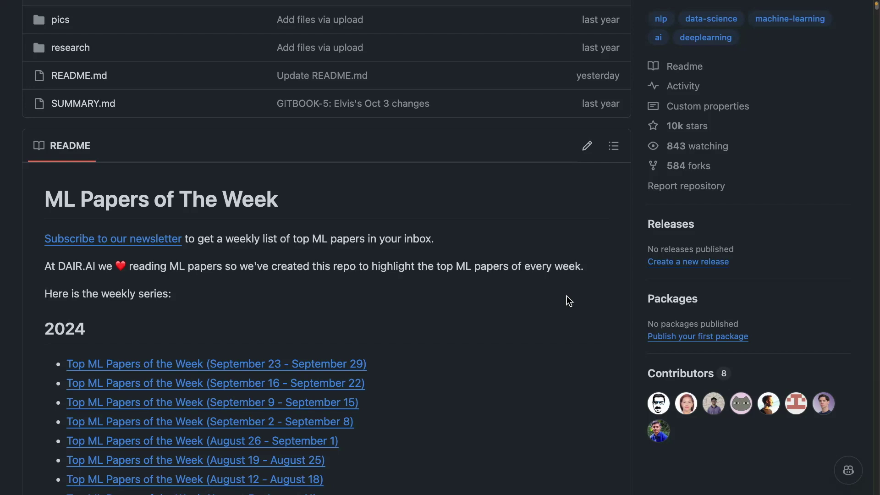
scroll(571, 299, "down", 1)
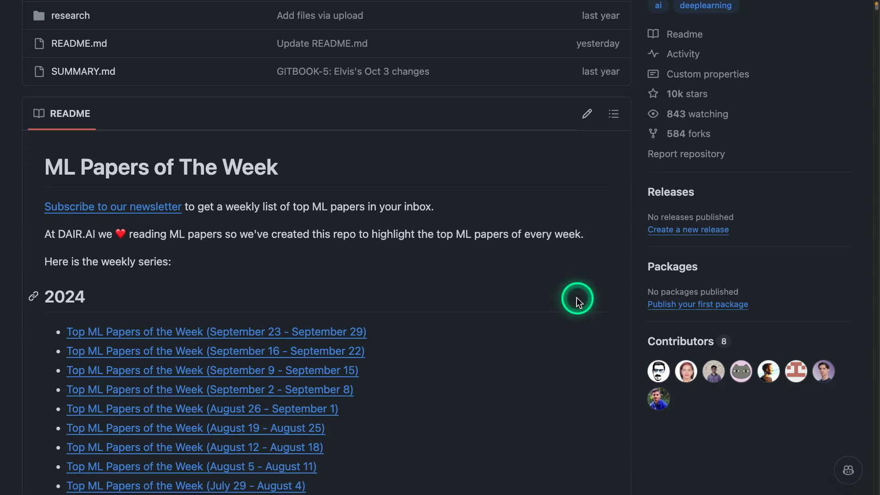
scroll(593, 286, "down", 3)
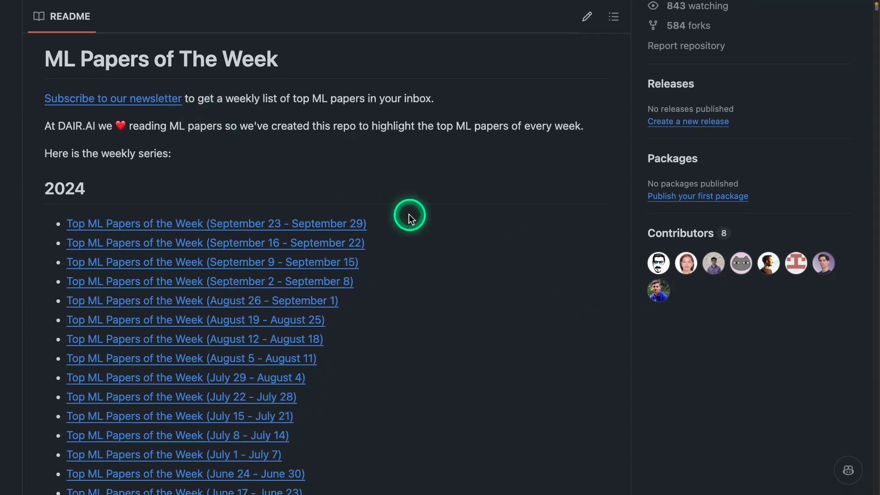
scroll(471, 258, "down", 1)
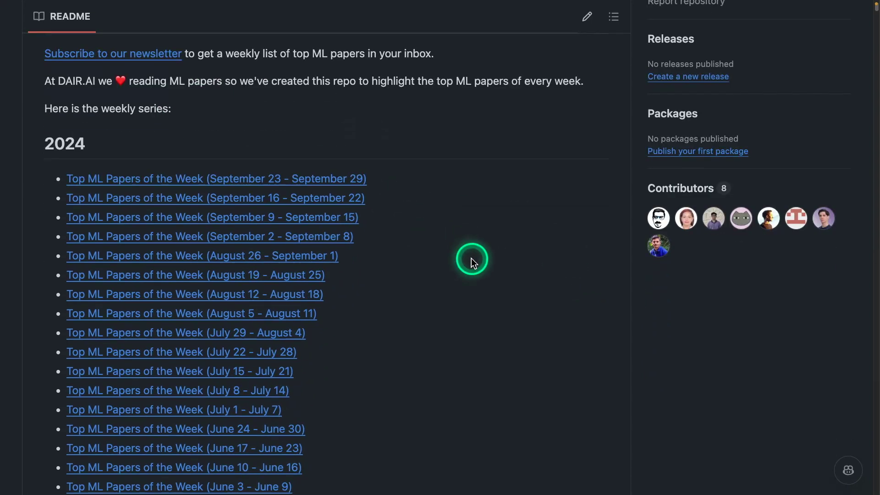
scroll(521, 267, "down", 20)
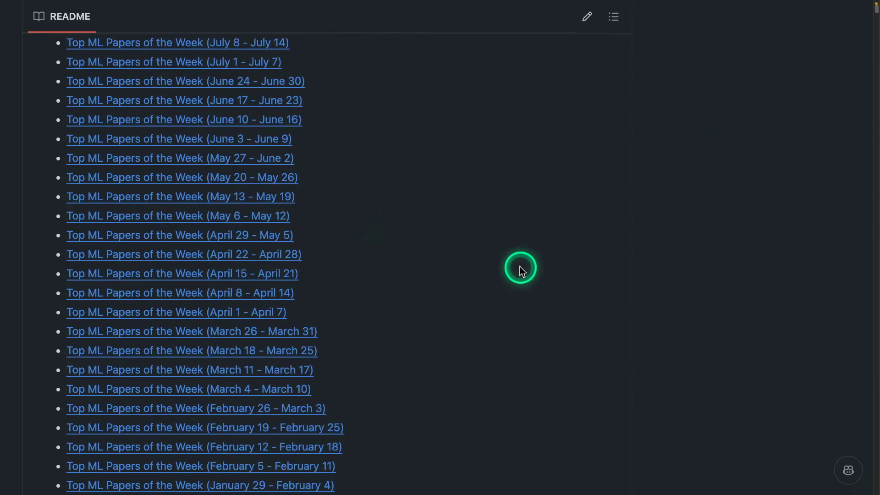
scroll(520, 267, "up", 20)
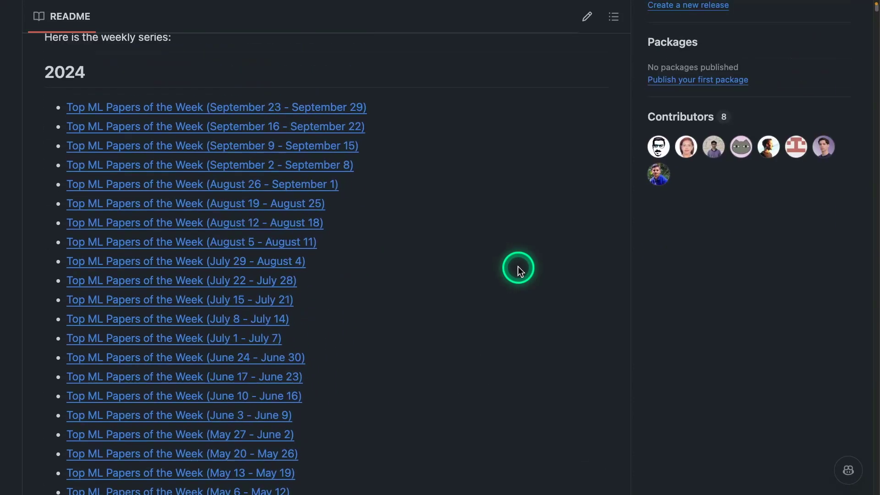
left_click(328, 157)
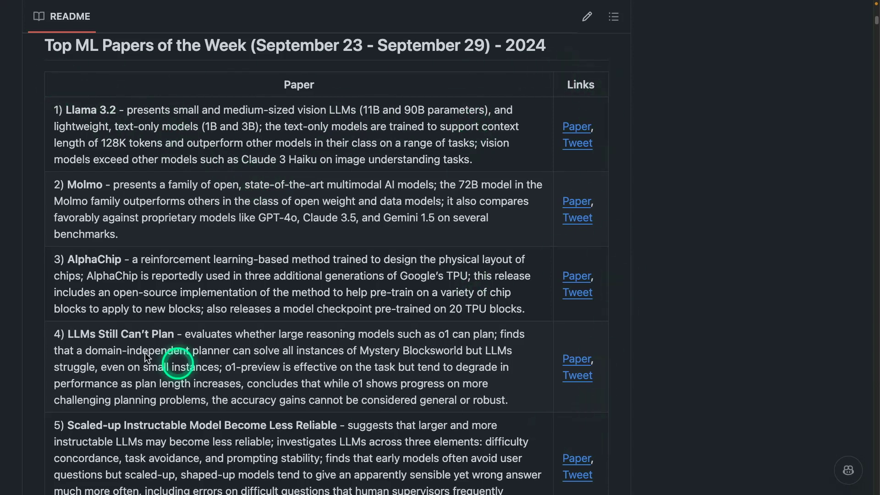
left_click(587, 17)
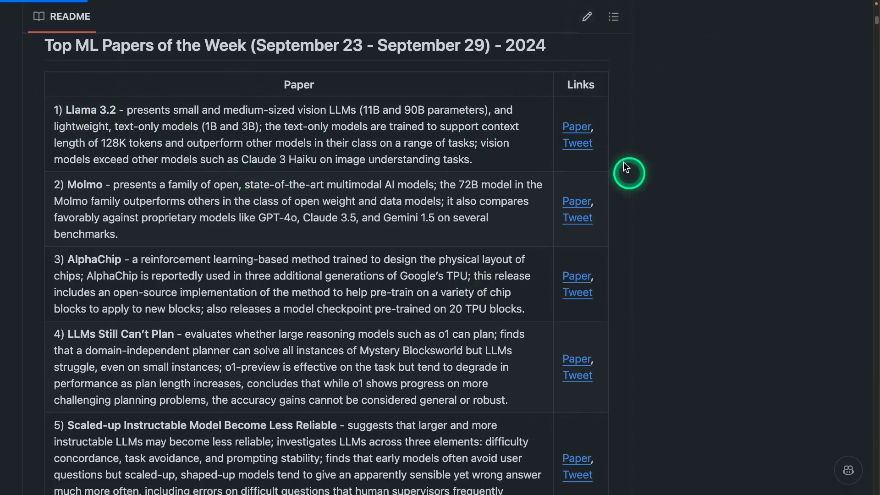
- Inspect the Paper/Links table markup in README.md, selecting the bold markers after Llama 3.2
scroll(315, 282, "down", 15)
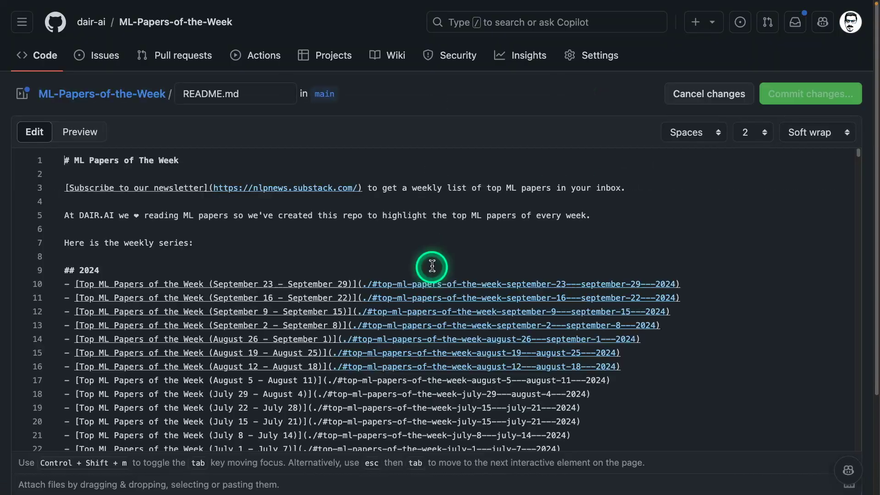
scroll(316, 282, "down", 15)
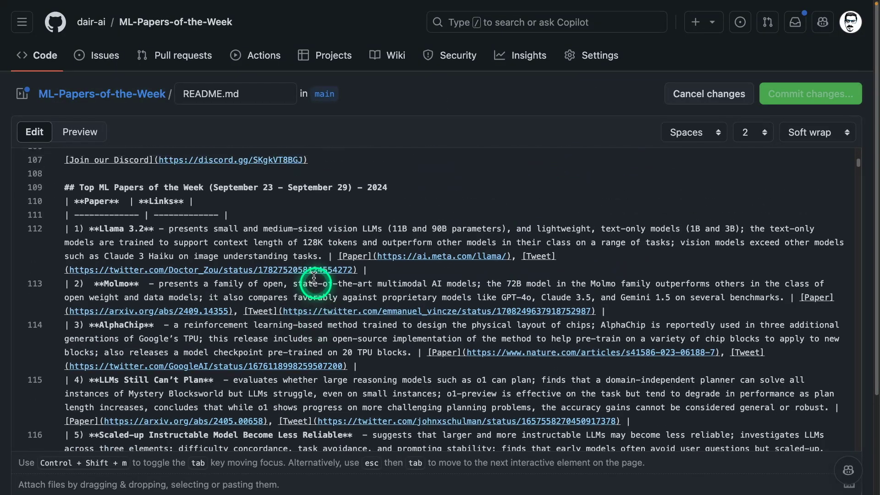
scroll(526, 290, "down", 1)
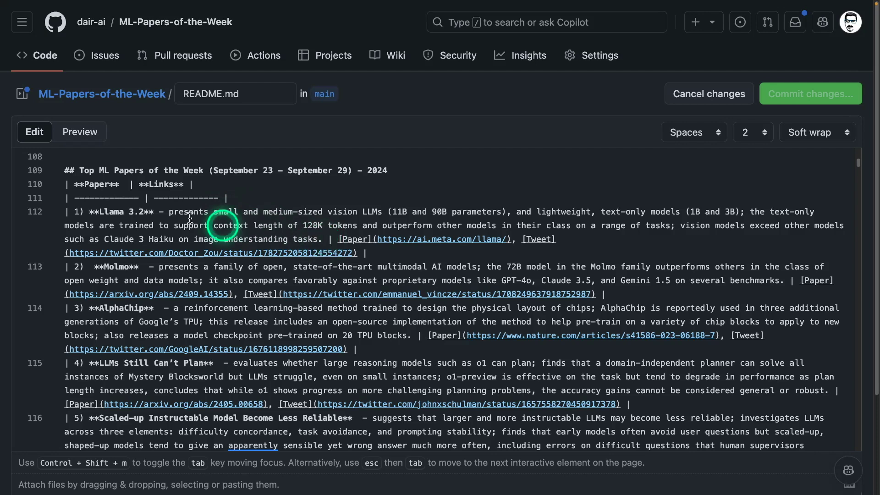
left_click(147, 212)
double_click(147, 212)
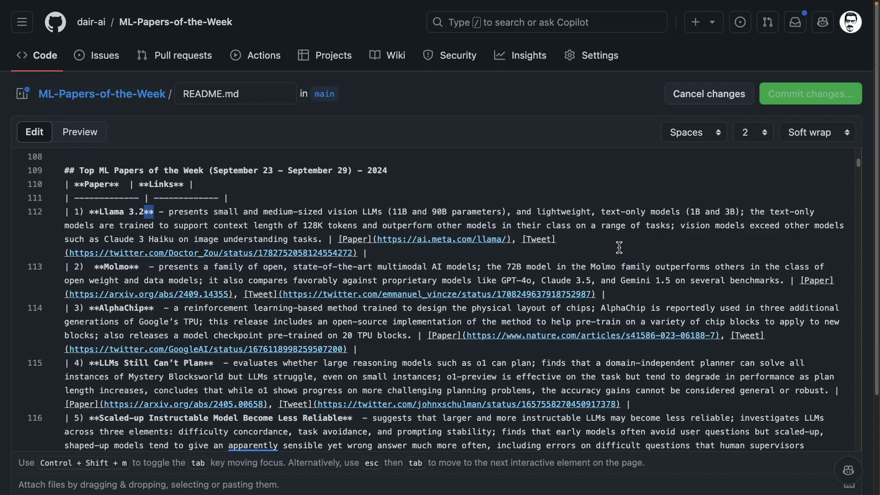
scroll(596, 247, "down", 2)
scroll(585, 246, "up", 15)
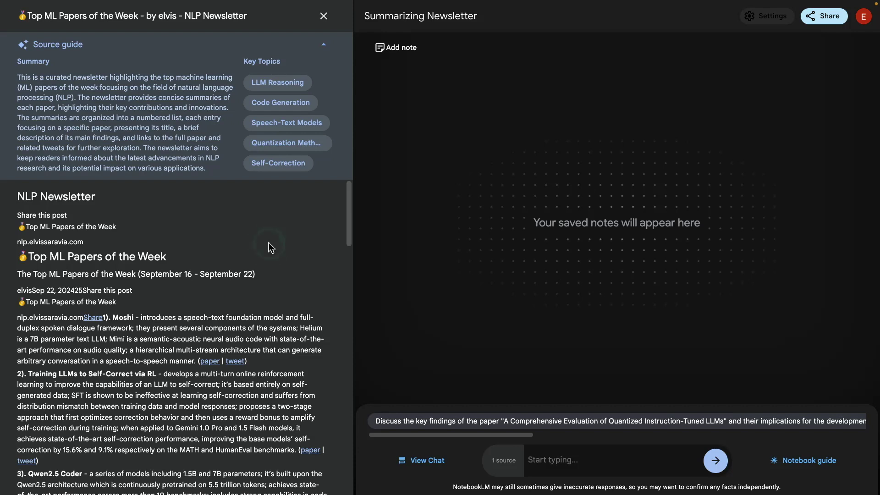
- Scroll the newsletter's September 16 - 22 paper list, then close the source viewer
scroll(269, 243, "down", 2)
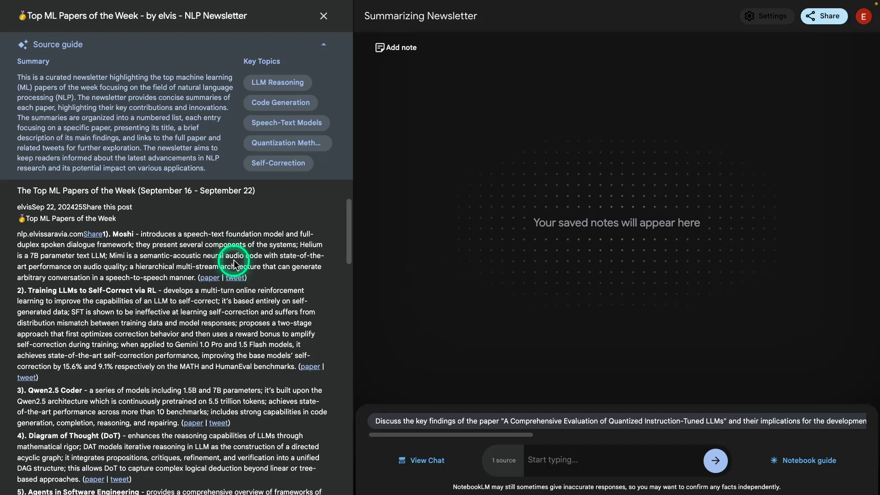
left_click(323, 15)
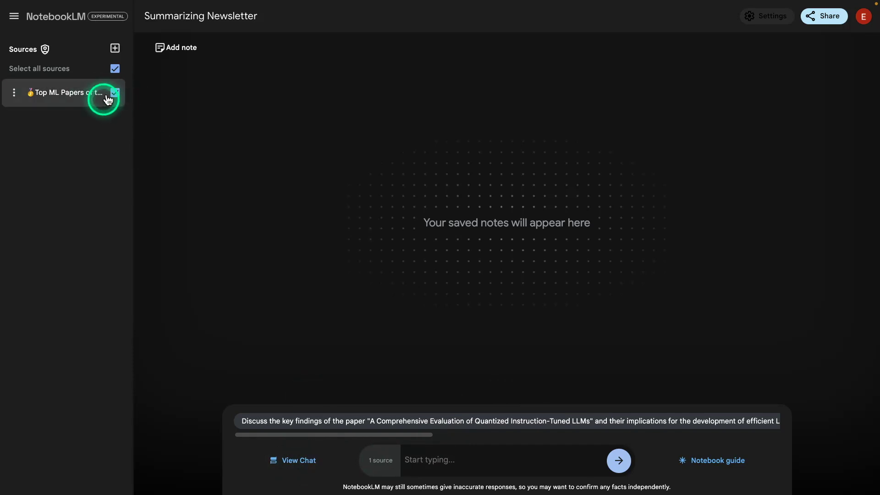
- Write the chat prompt 'Generate the papers in a markdown format. Use the following formatL :' plus the pasted Paper/Links table template
left_click(462, 459)
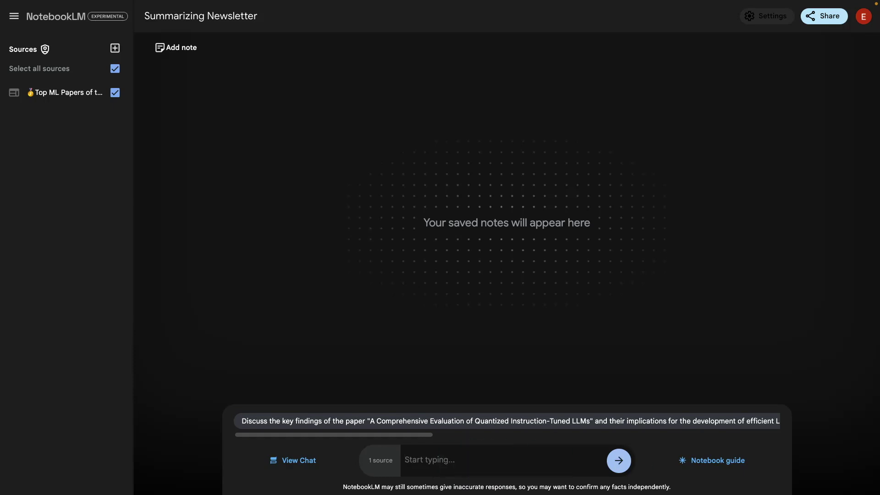
type("Generate the papers in a ")
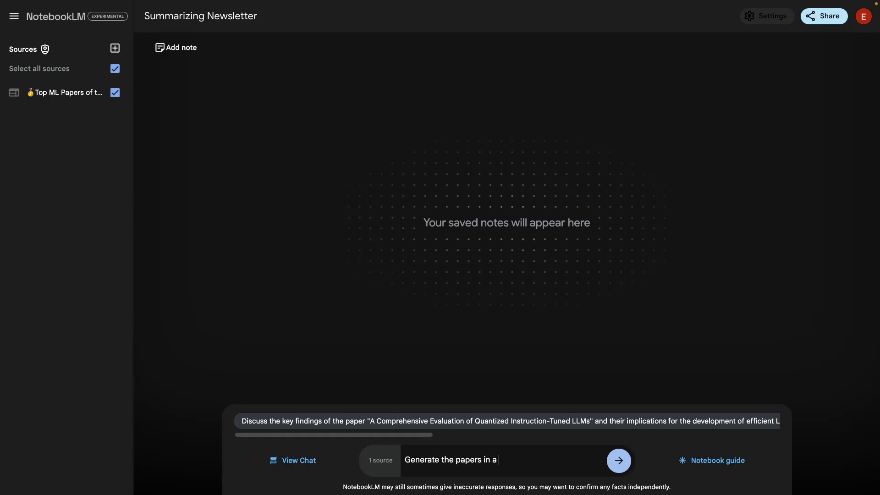
type("mar")
type("kdown format")
type(". Use the following for")
type("matL ")
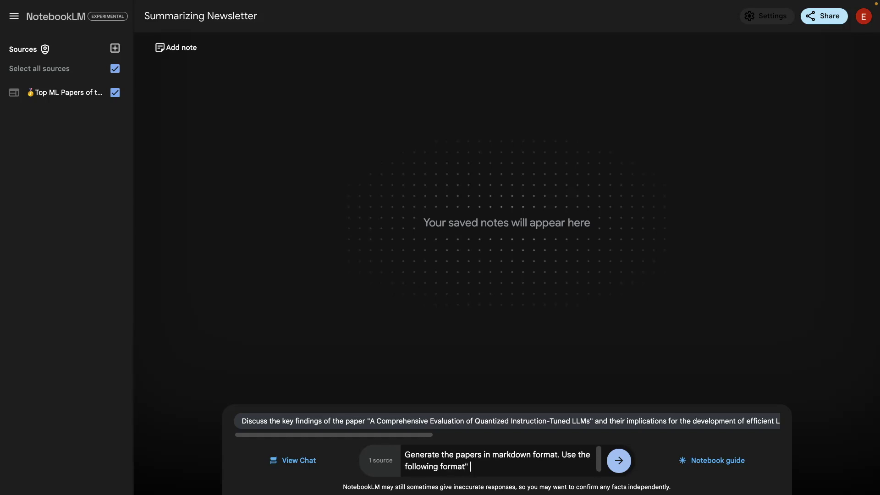
type(":")
key("ctrl+v")
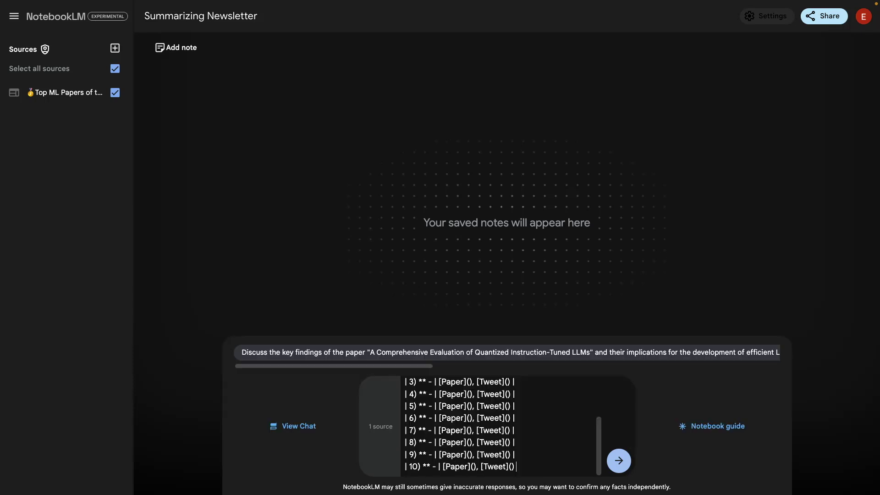
scroll(515, 416, "up", 3)
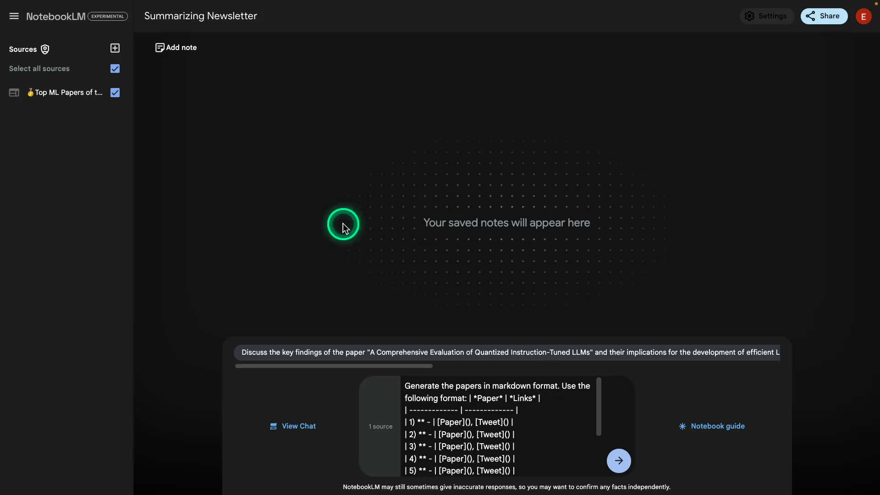
- Review the papers in the newsletter source, then close the source view
left_click(53, 95)
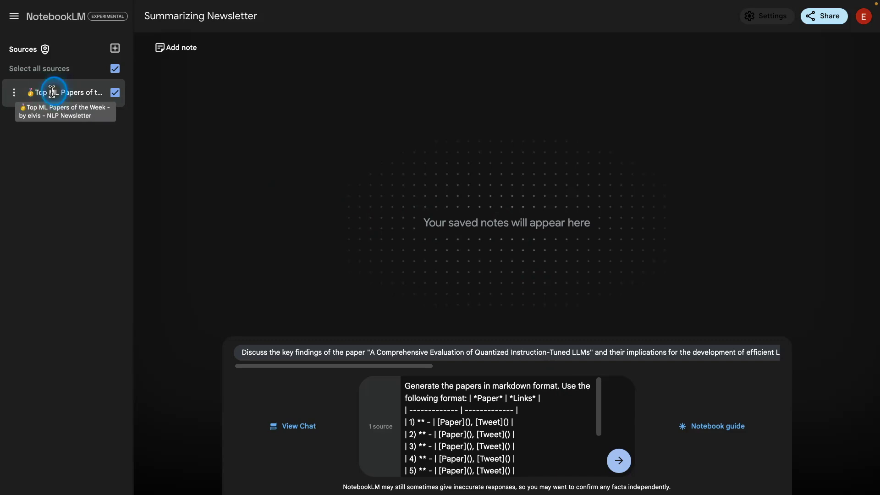
scroll(106, 299, "down", 15)
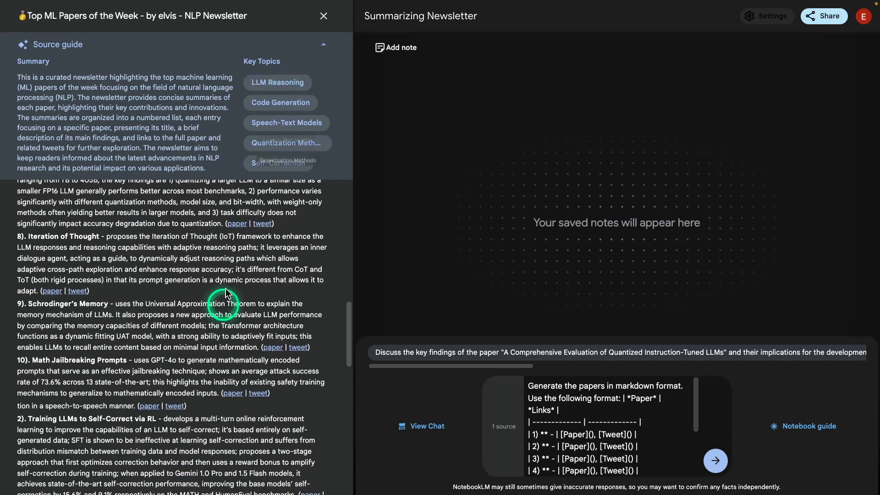
scroll(226, 305, "down", 3)
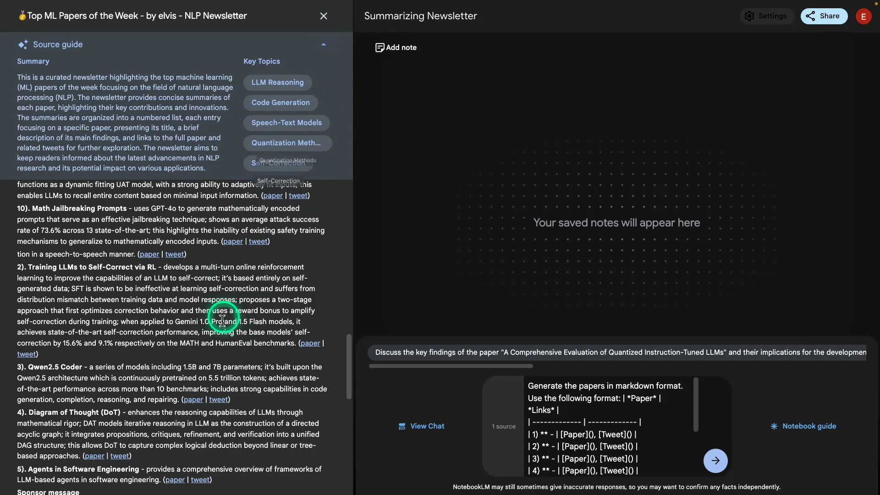
scroll(187, 275, "down", 2)
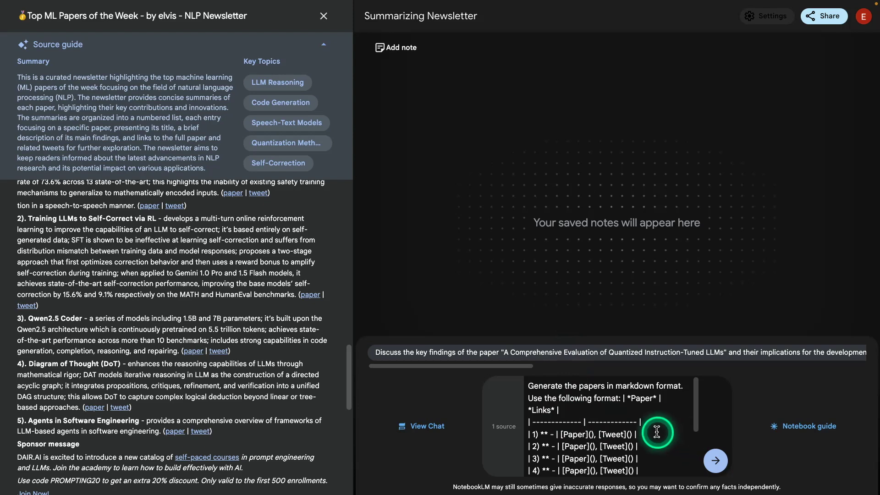
left_click(323, 15)
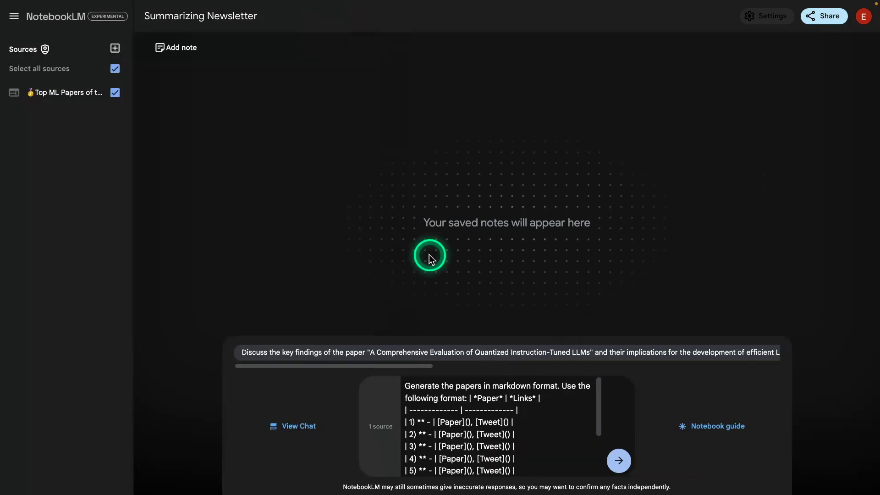
- Send the prompt, review the ten-paper Paper/Links table answer, copy it and save it as a note
left_click(629, 468)
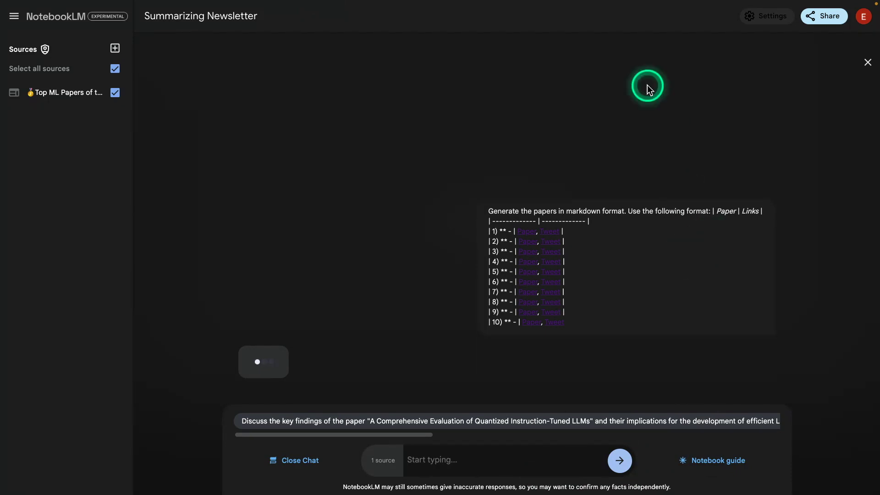
left_click(234, 333)
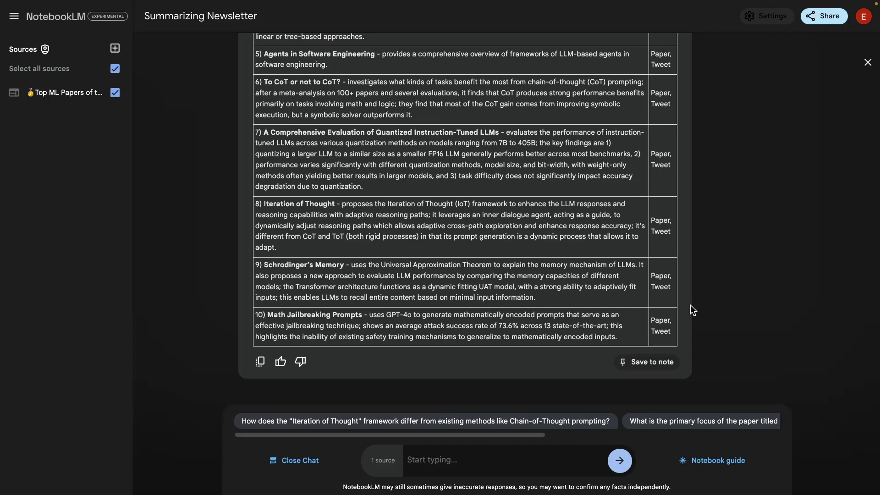
scroll(591, 283, "up", 6)
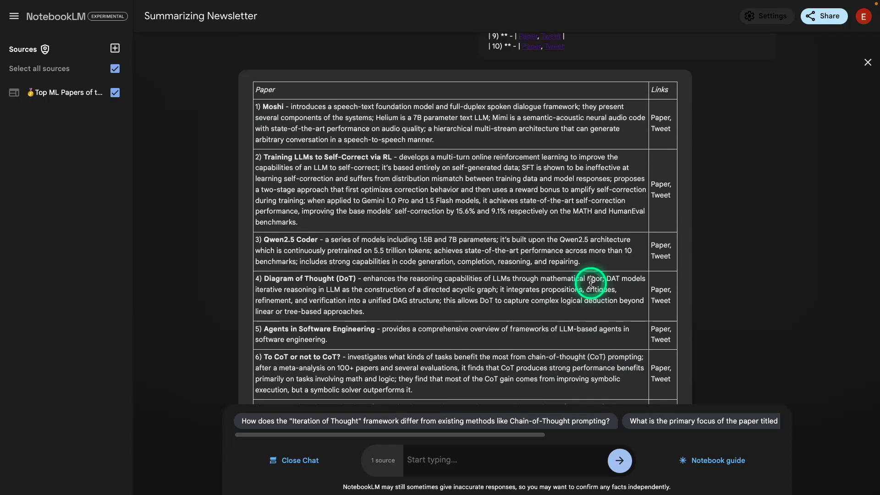
scroll(591, 282, "up", 1)
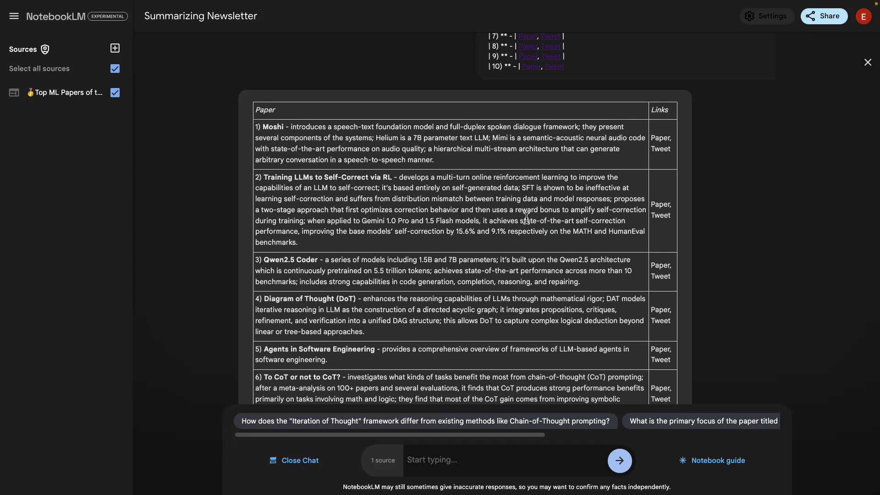
scroll(515, 167, "down", 1)
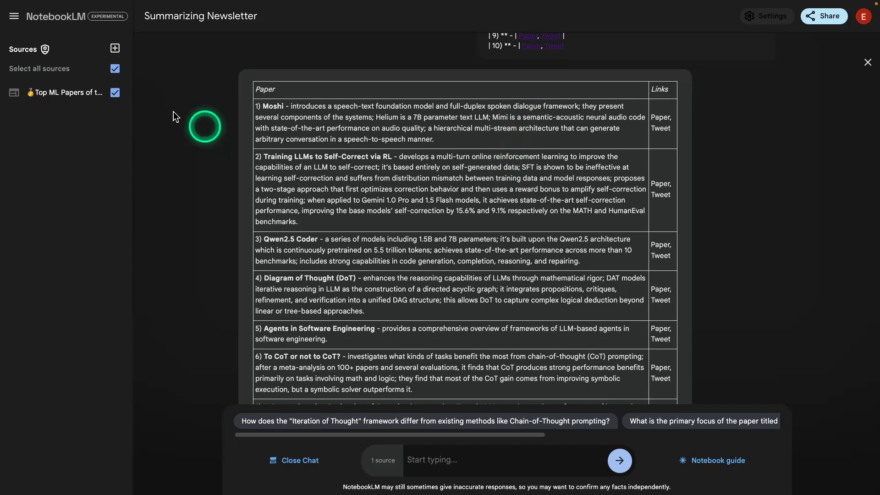
scroll(466, 171, "down", 5)
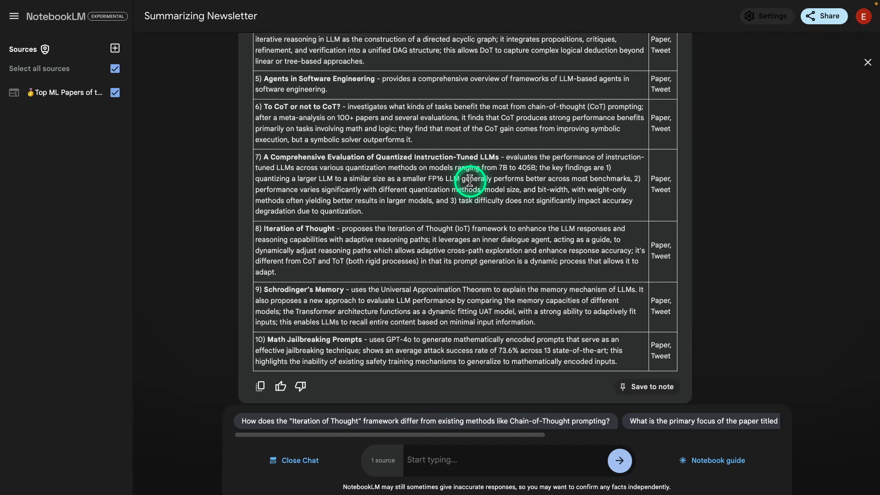
scroll(469, 181, "down", 1)
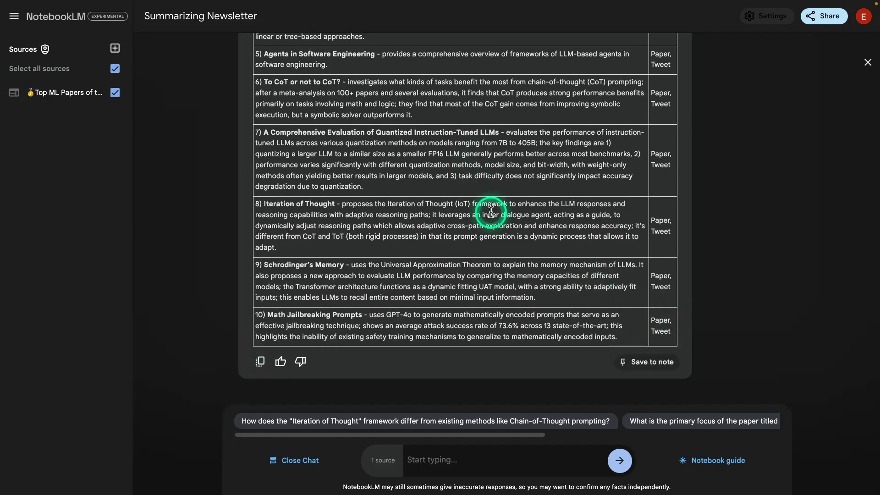
left_click(260, 362)
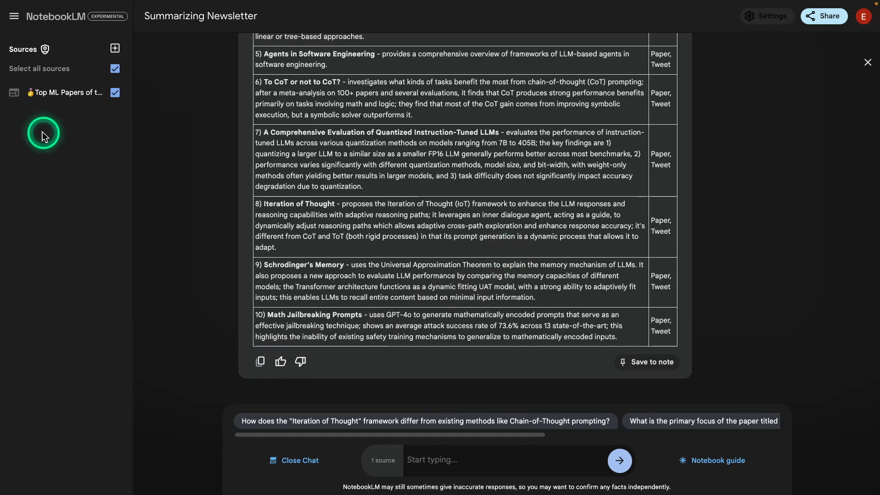
left_click(654, 364)
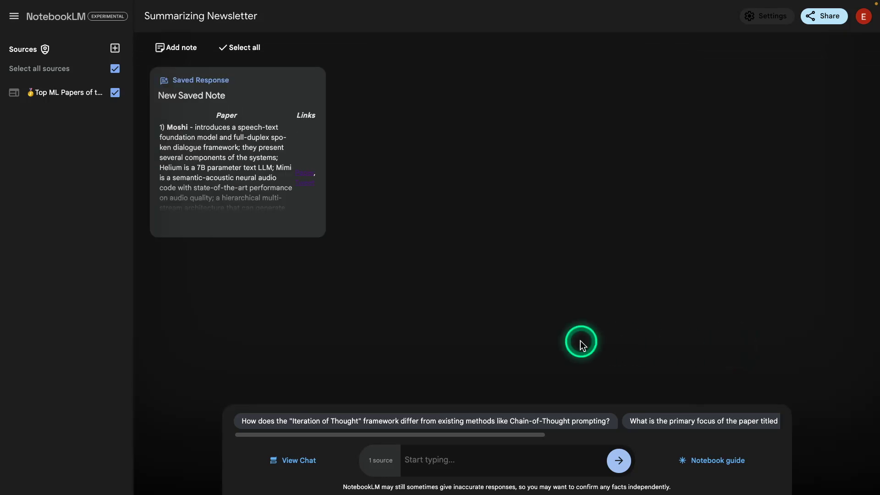
- Preview the New Saved Note with the Paper/Links table starting at Moshi, then close it
left_click(214, 149)
scroll(522, 237, "down", 1)
scroll(521, 237, "down", 3)
scroll(517, 238, "up", 5)
left_click(569, 108)
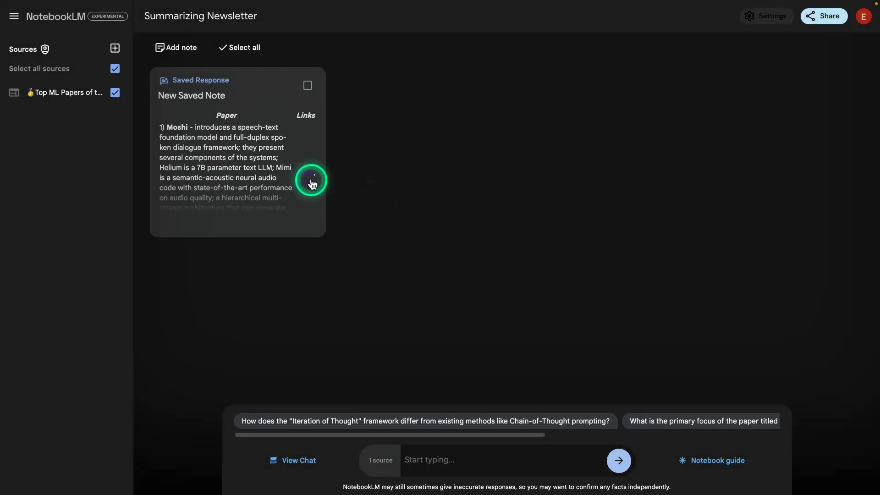